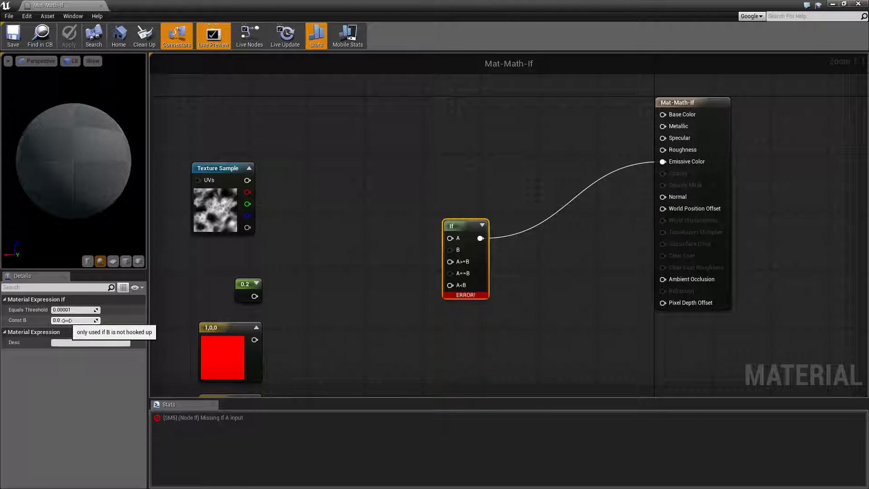
Connect the Texture Sample's combined colour output to the If node's A input
mouse_move(458, 297)
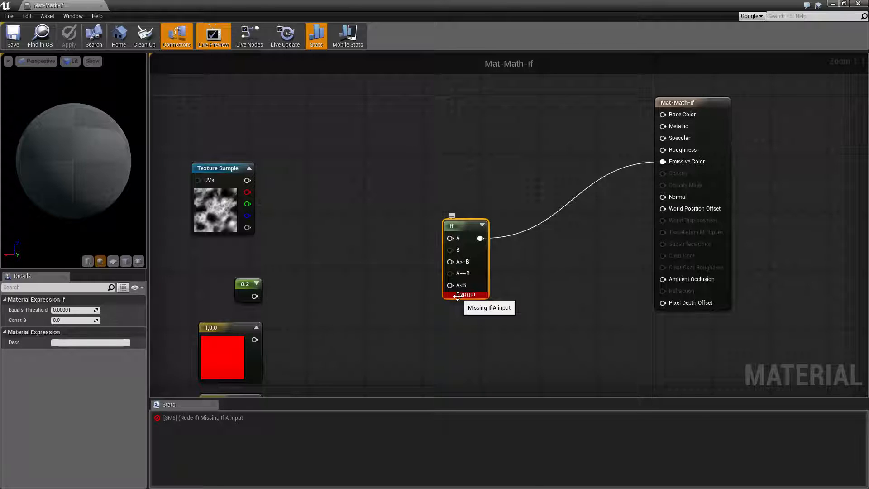
right_drag(403, 256, 404, 259)
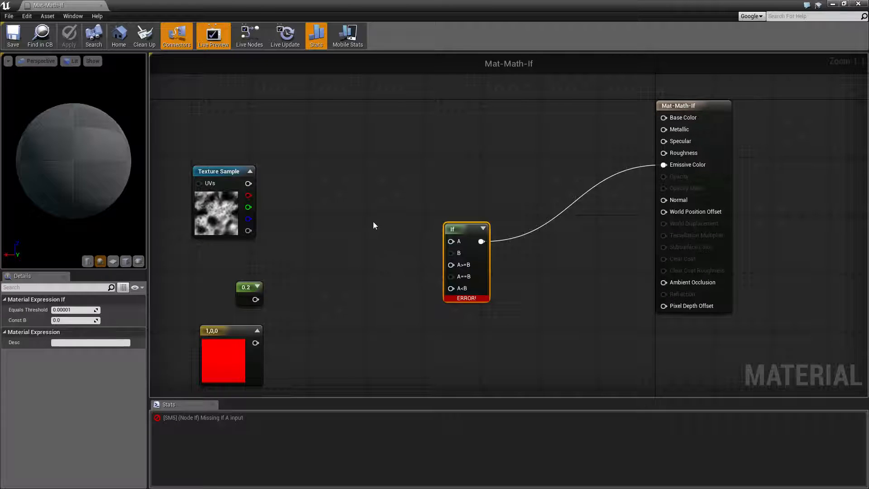
right_drag(288, 206, 335, 294)
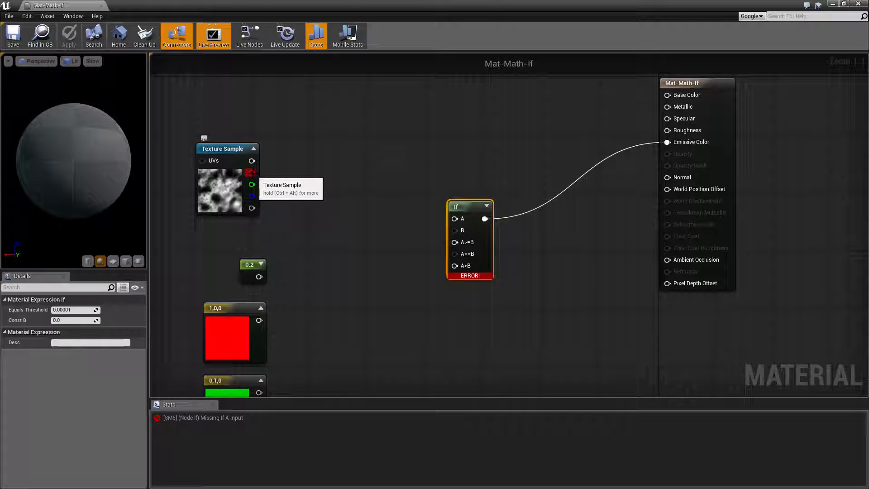
drag(252, 161, 454, 221)
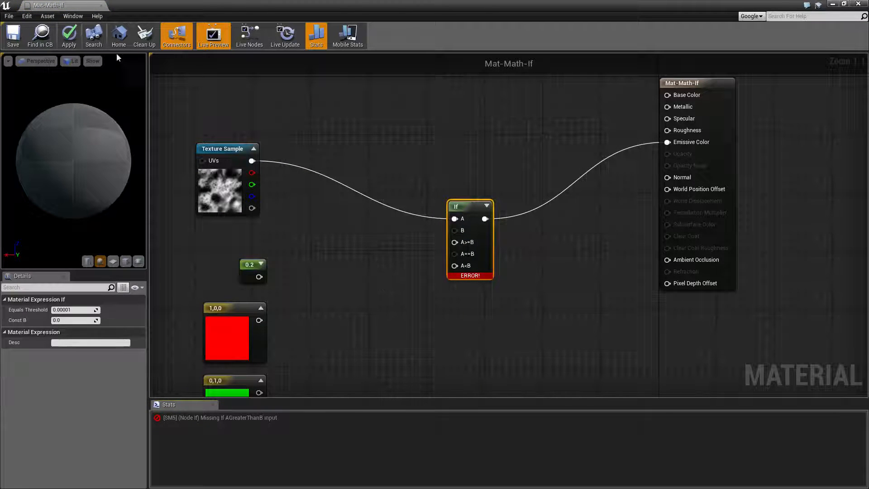
click(69, 36)
click(540, 271)
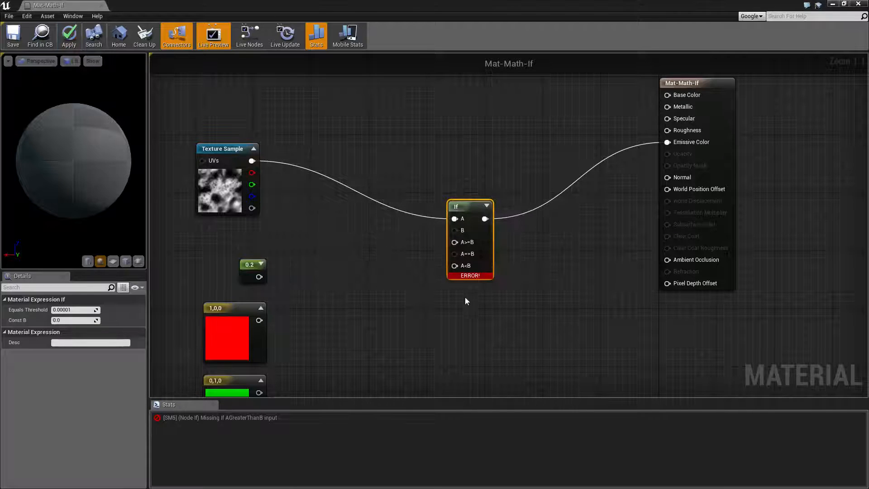
Connect the 0.2 constant to the If node's B input and the red 1,0,0 colour to its A>=B input
mouse_move(465, 300)
right_down()
mouse_move(428, 304)
mouse_move(451, 286)
mouse_move(468, 298)
right_up()
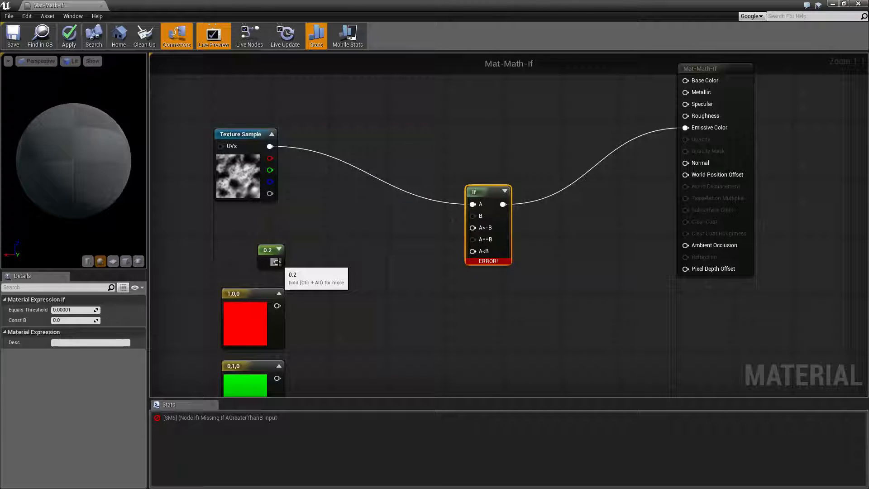
drag(277, 262, 471, 216)
right_drag(360, 327, 396, 255)
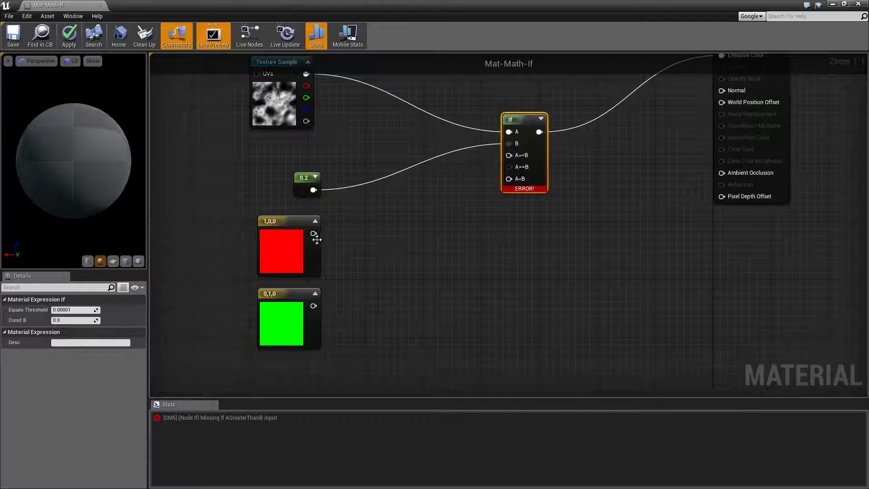
drag(313, 234, 512, 155)
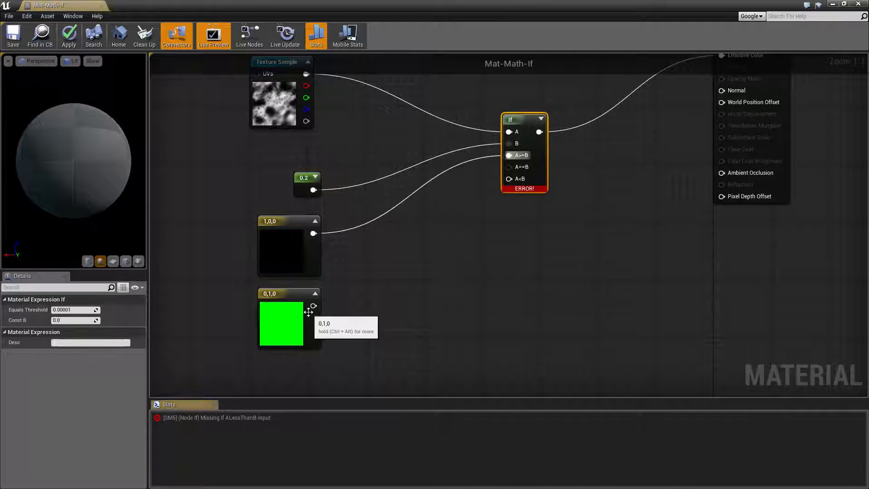
Connect the green 0,1,0 colour constant to the If node's A<B input
drag(313, 306, 505, 184)
right_drag(486, 279, 445, 312)
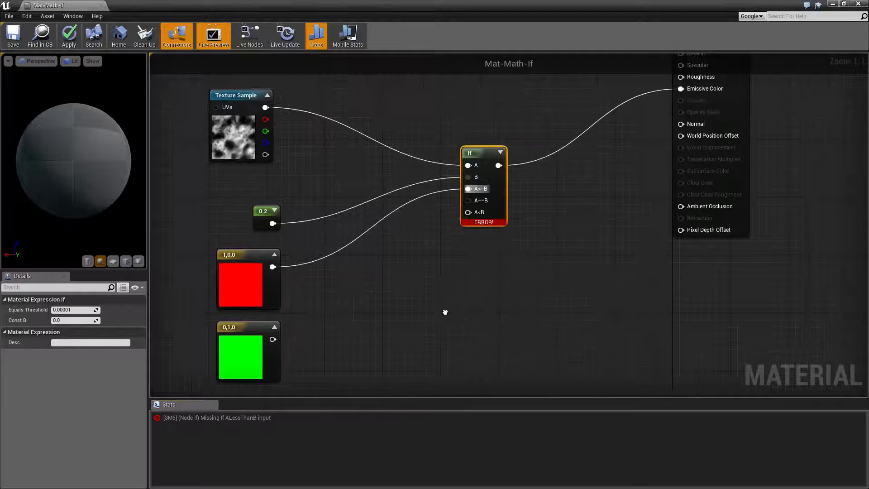
drag(273, 338, 468, 212)
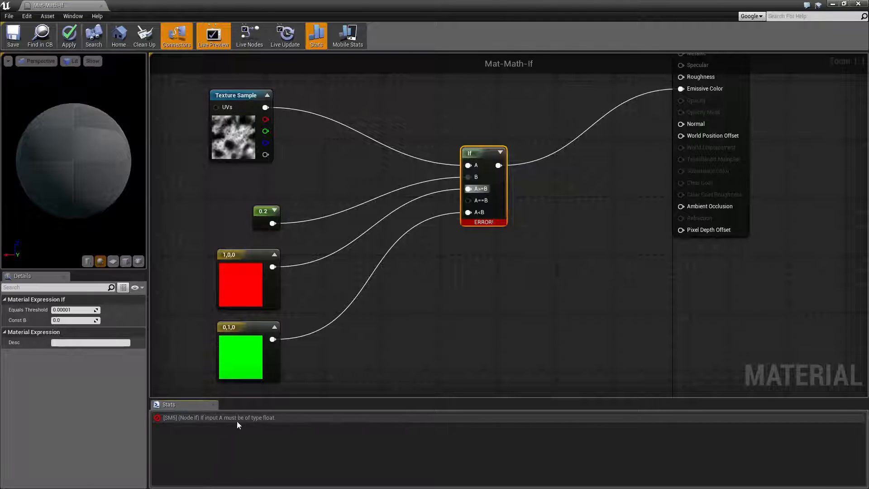
Replace the connection into the If node's A input with the Texture Sample's red channel
right_drag(471, 315, 501, 340)
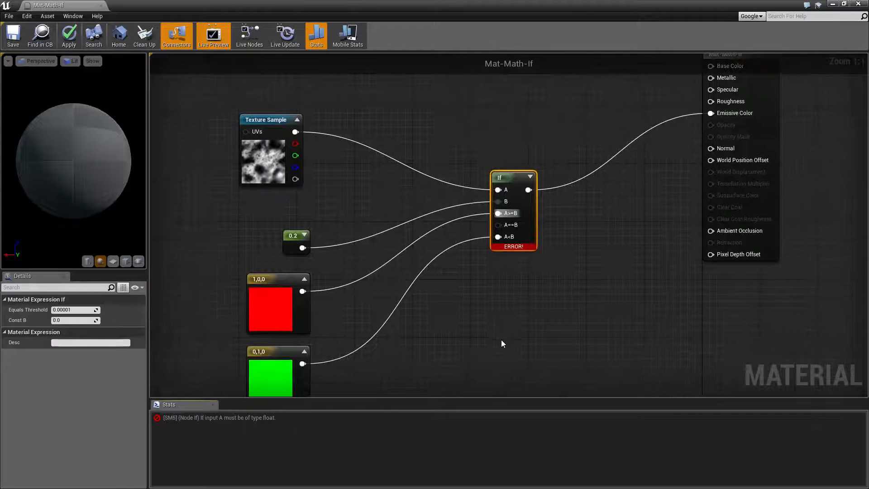
click(363, 200)
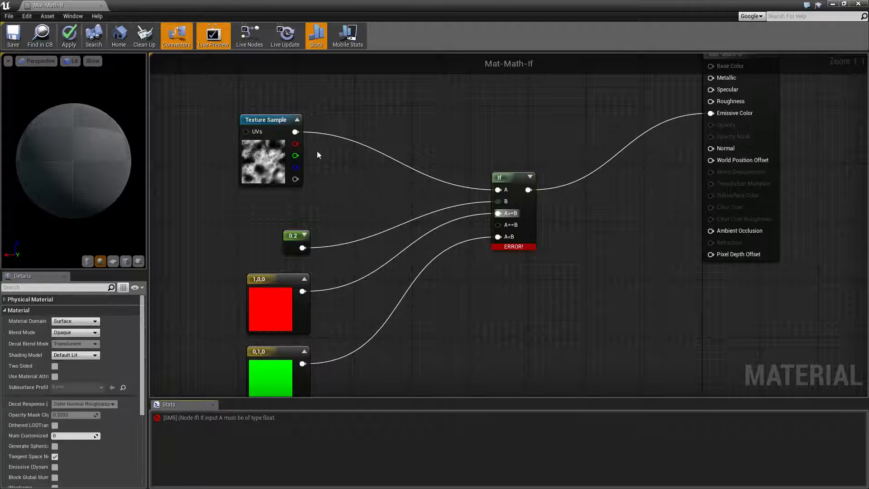
drag(293, 144, 499, 190)
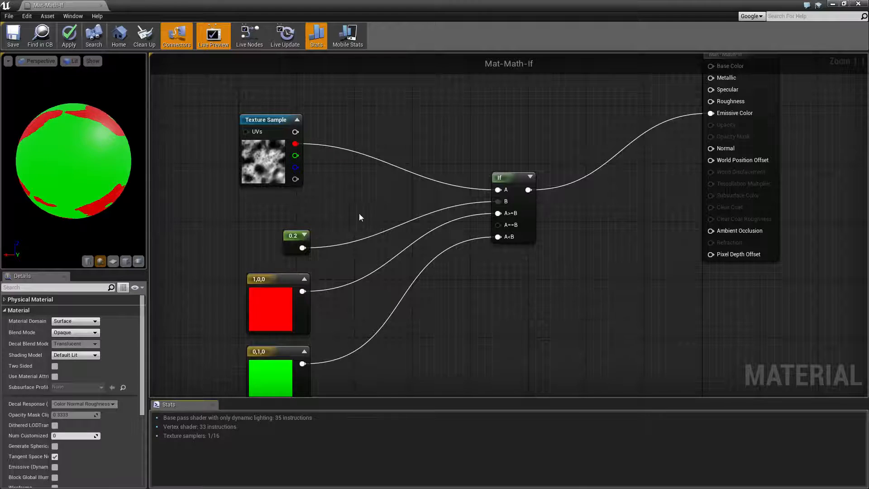
Examine the If node's comparison inputs and the noise texture, 0.2 constant and colour nodes feeding them
right_drag(359, 217, 359, 174)
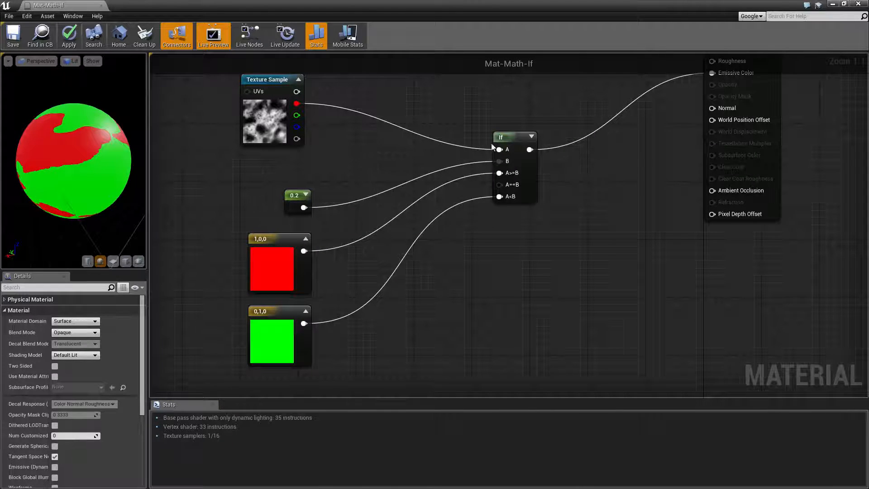
click(501, 137)
right_drag(503, 263, 506, 311)
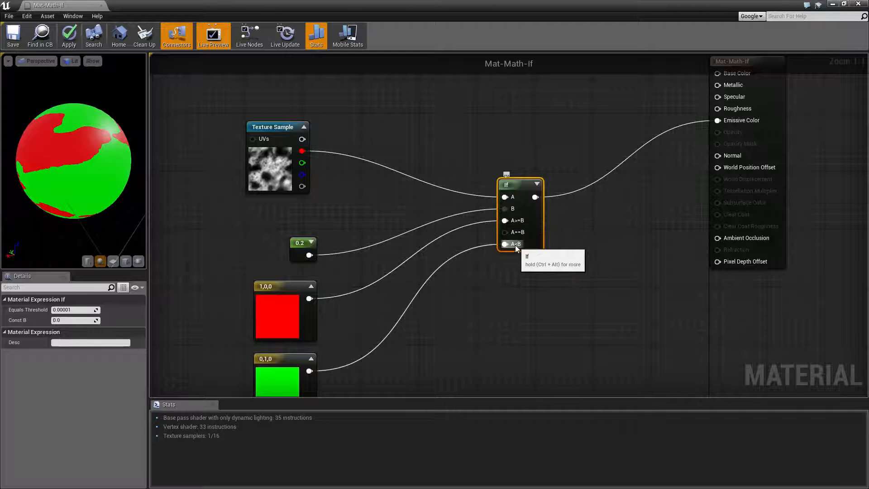
right_drag(502, 293, 507, 246)
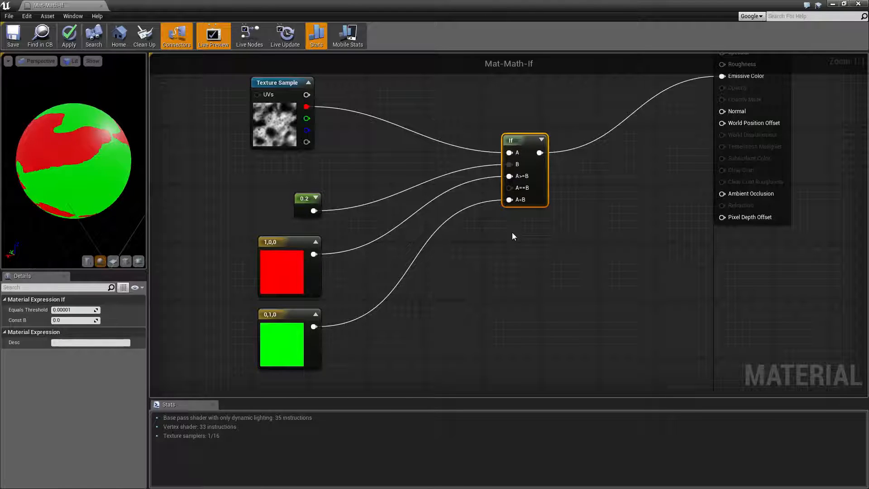
right_drag(512, 233, 525, 253)
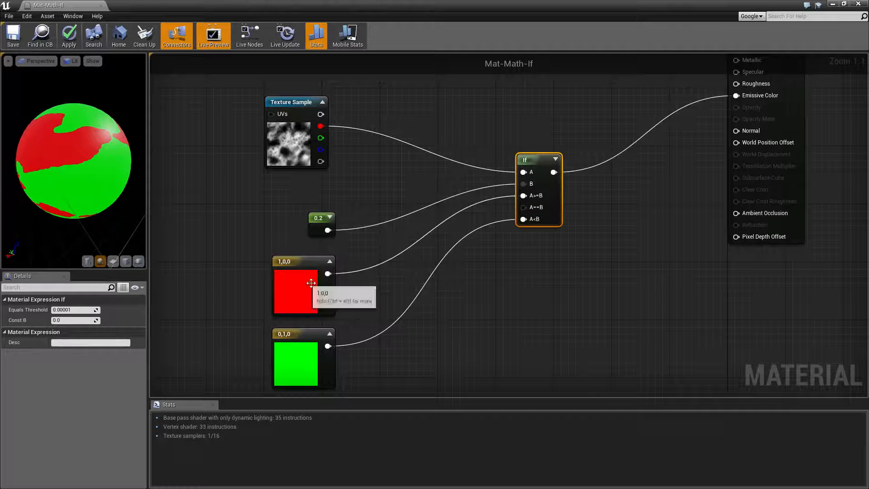
click(295, 142)
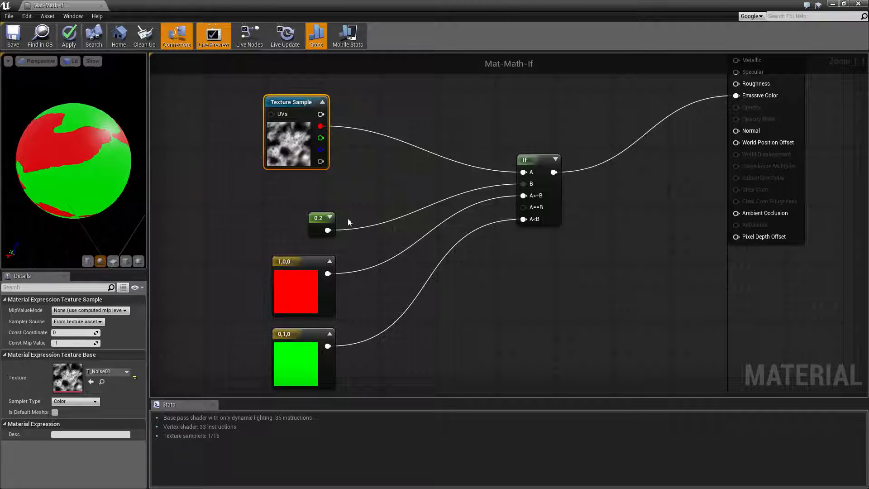
click(319, 222)
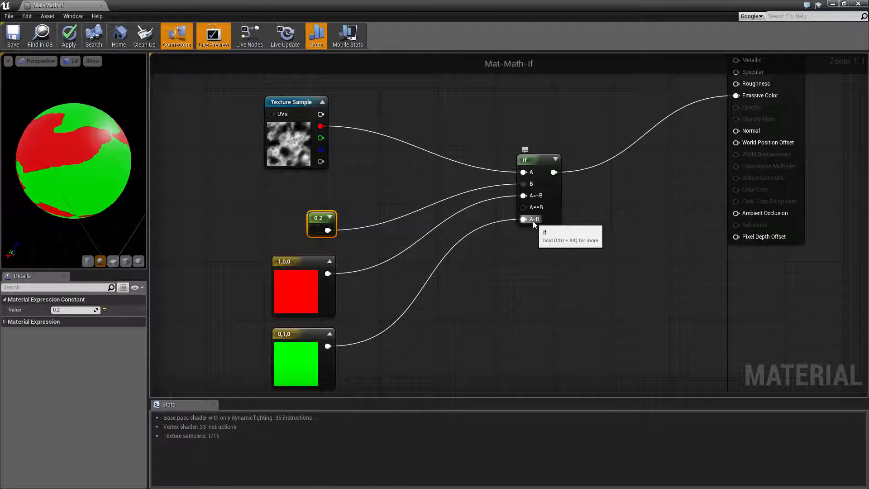
drag(242, 337, 346, 376)
click(415, 368)
Show the material preview on a plane, facing the view and enlarged, and expand the If node's own preview
mouse_move(77, 158)
mouse_down()
mouse_move(92, 165)
mouse_move(62, 154)
mouse_up()
click(113, 261)
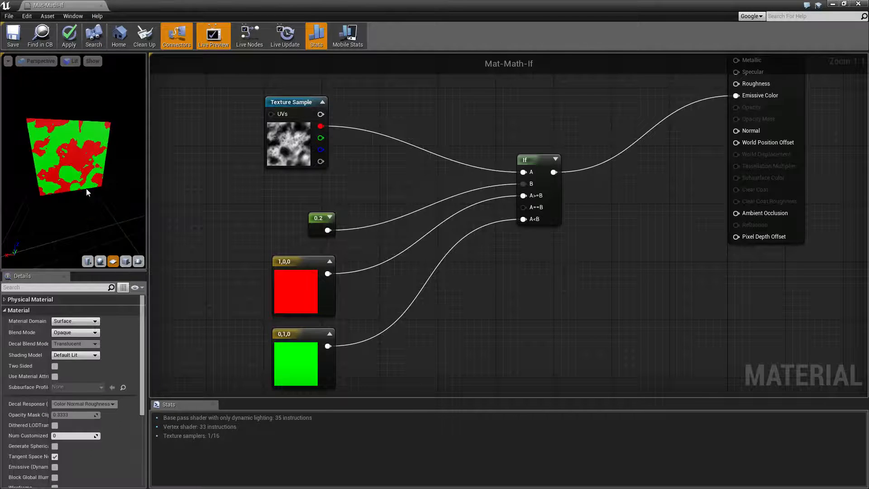
mouse_move(117, 155)
mouse_down()
mouse_move(102, 157)
mouse_move(118, 156)
mouse_up()
right_drag(118, 155, 118, 129)
click(555, 159)
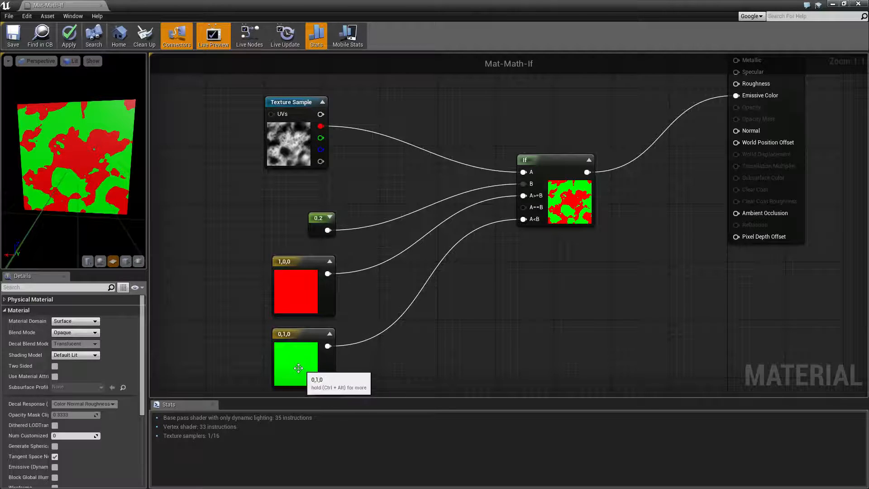
Disconnect the 0.2 constant from the If node's B input and set the node's Const B to 0.6
click(316, 223)
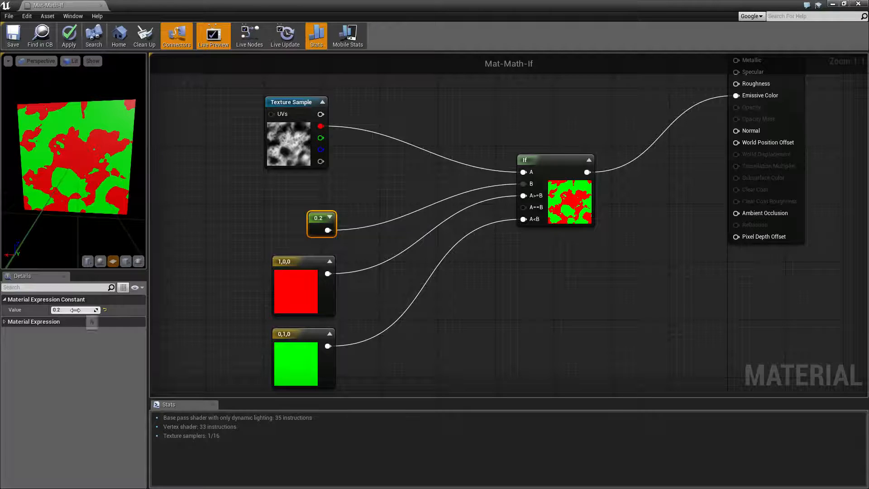
alt+click(517, 186)
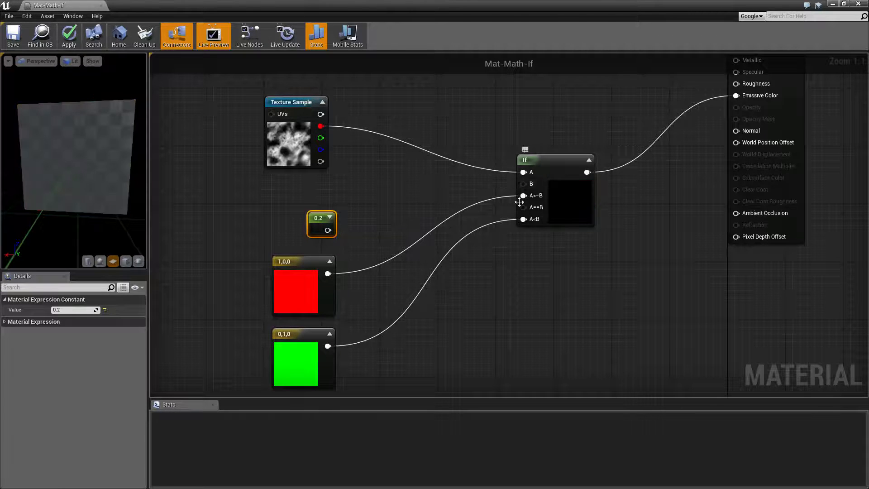
click(543, 165)
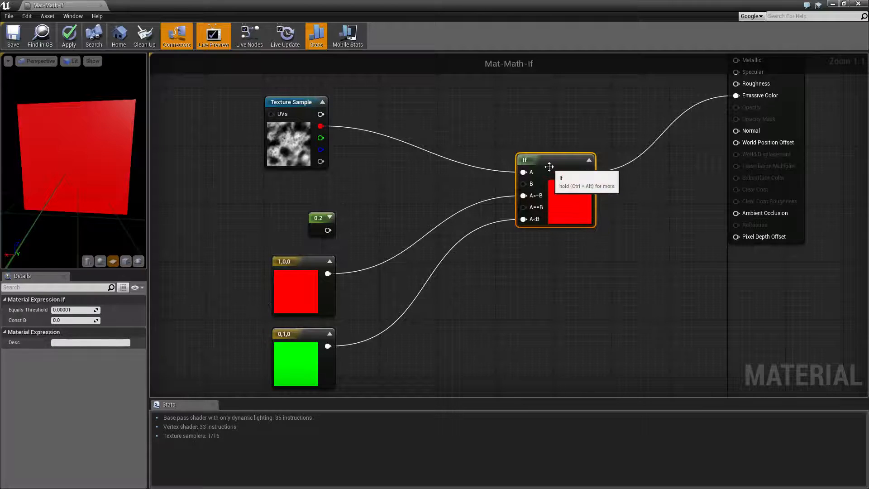
click(71, 321)
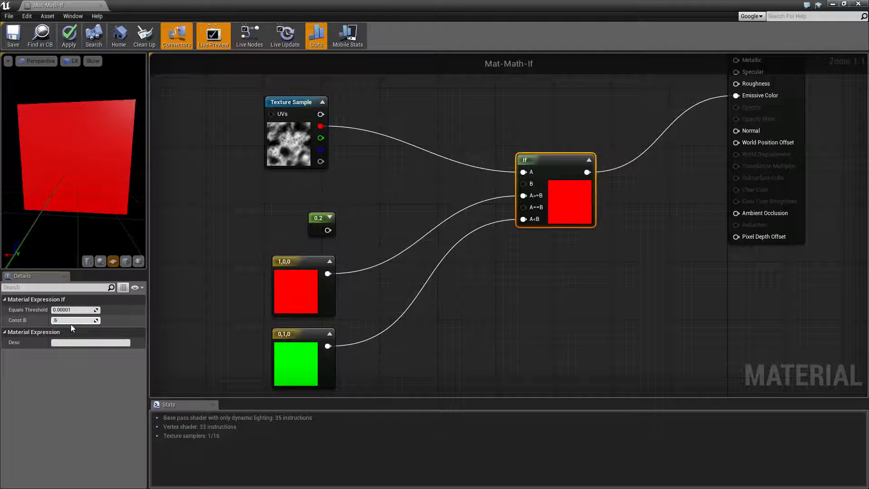
key(Return)
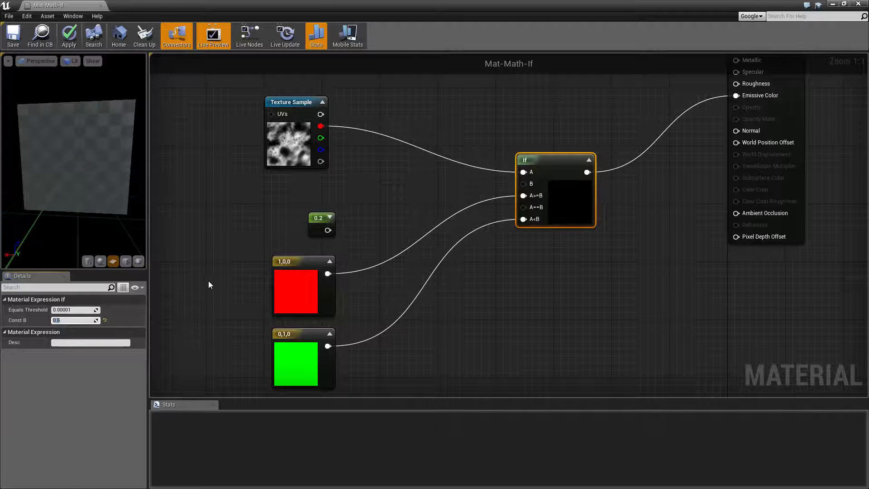
drag(97, 213, 62, 180)
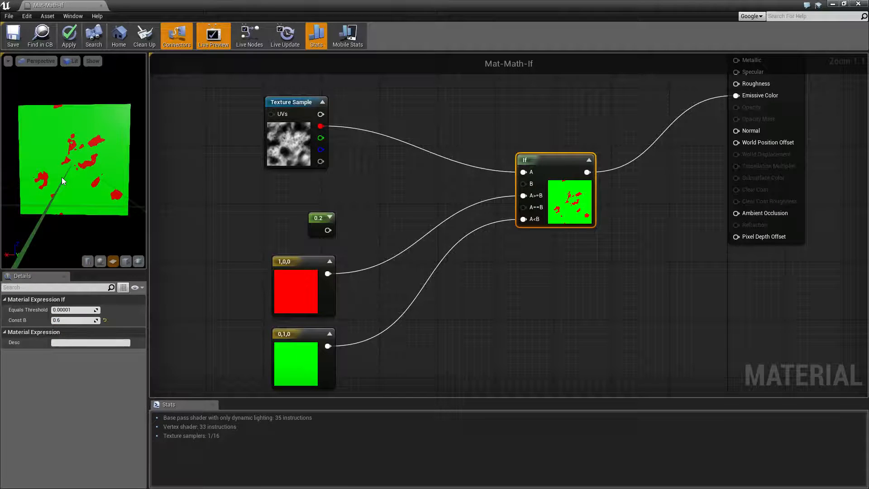
Set the If node's Equals Threshold to 0.1
right_drag(573, 311, 546, 308)
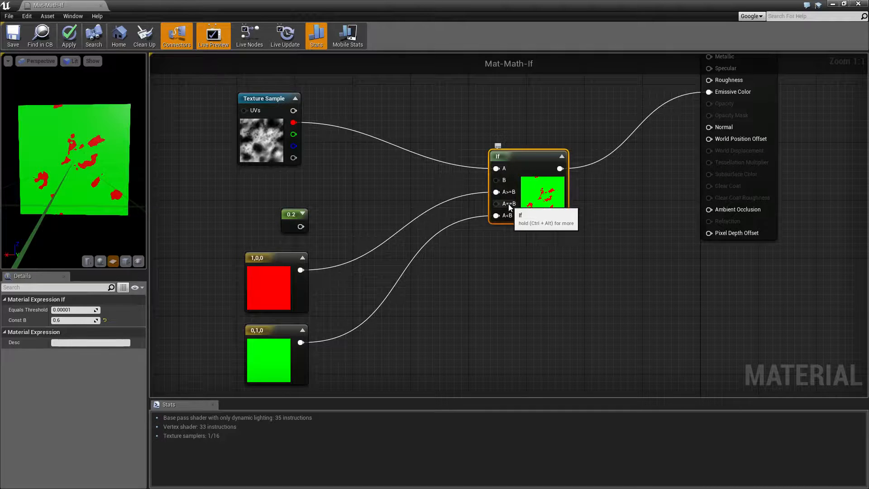
click(65, 310)
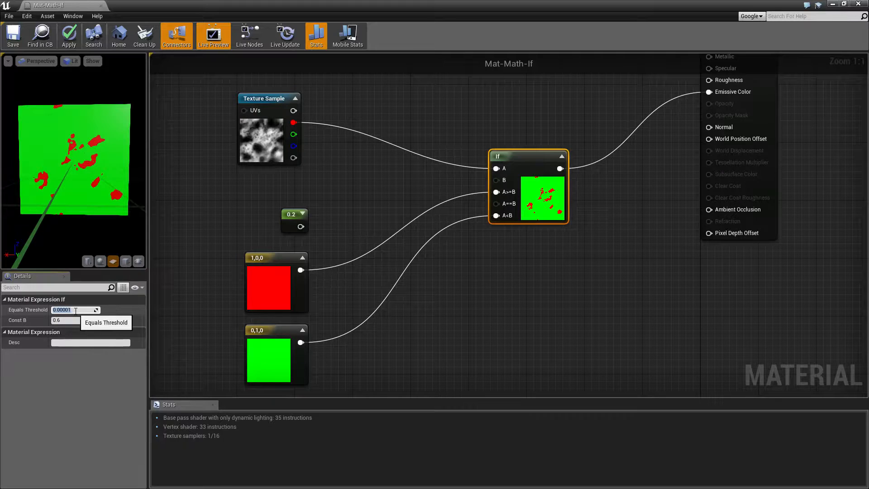
key(BackSpace)
text(0.1)
key(Tab)
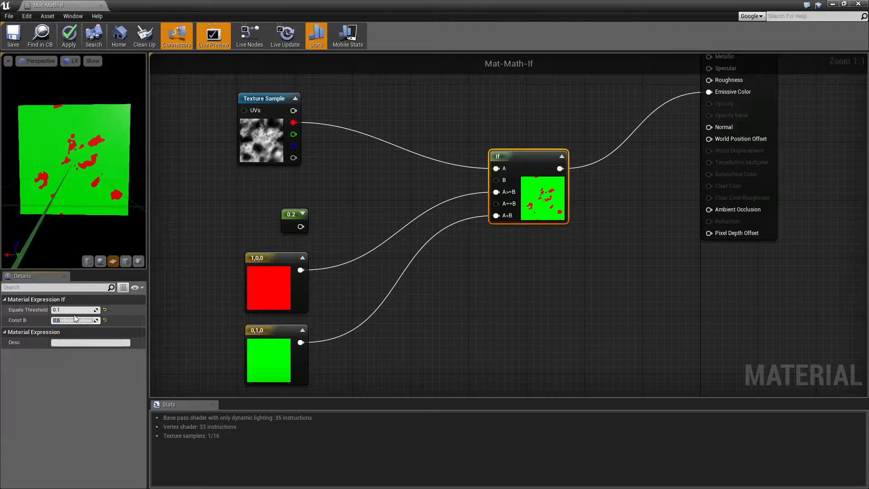
click(74, 309)
click(531, 274)
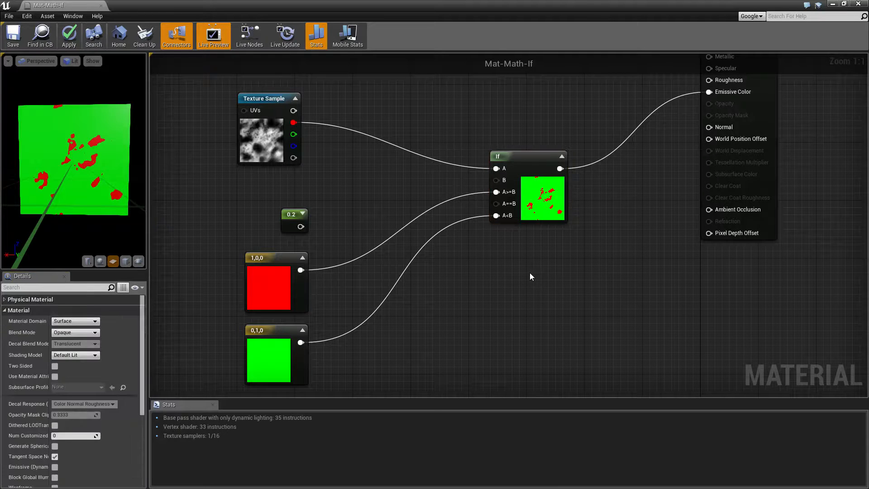
drag(520, 115, 552, 278)
click(526, 266)
right_drag(515, 271, 500, 335)
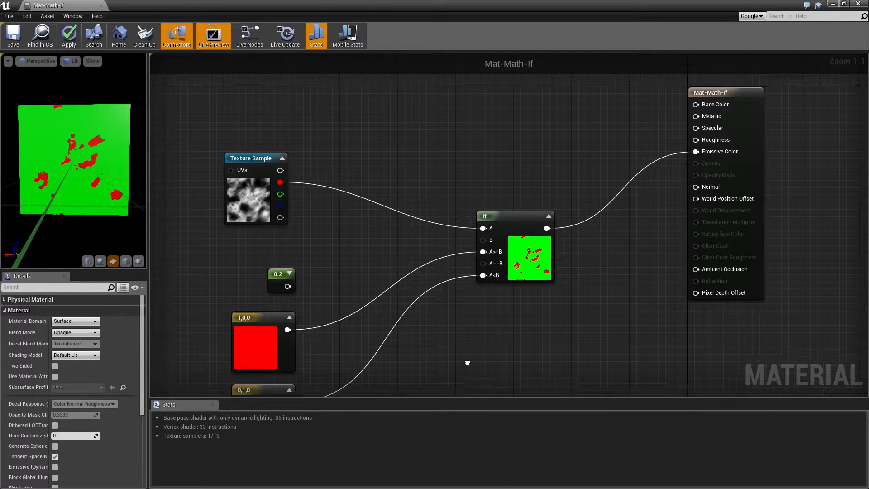
right_drag(467, 361, 516, 326)
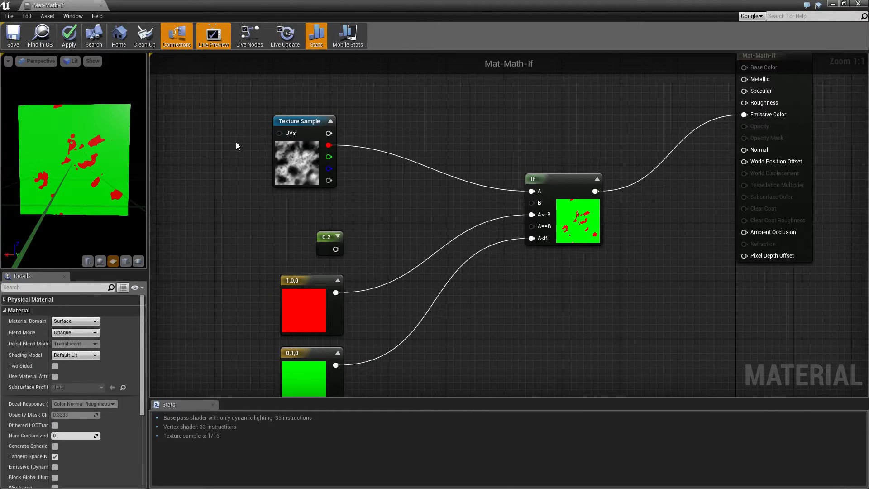
right_drag(258, 171, 266, 117)
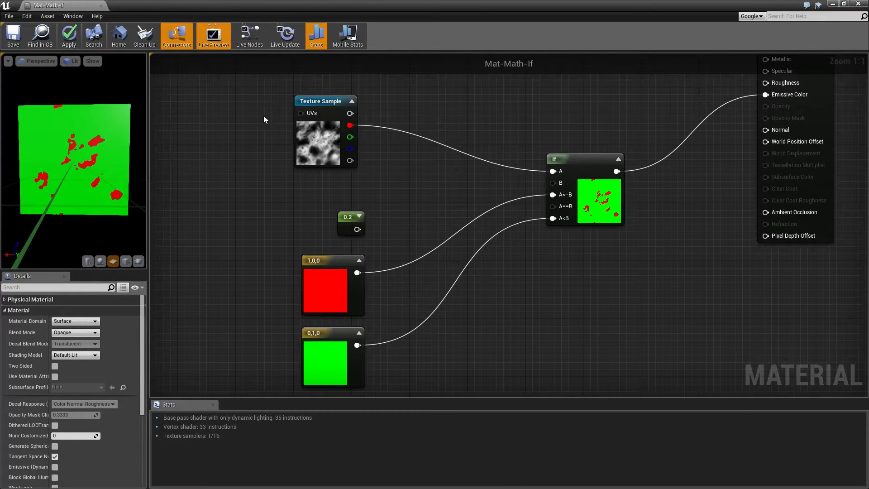
right_drag(465, 197, 457, 220)
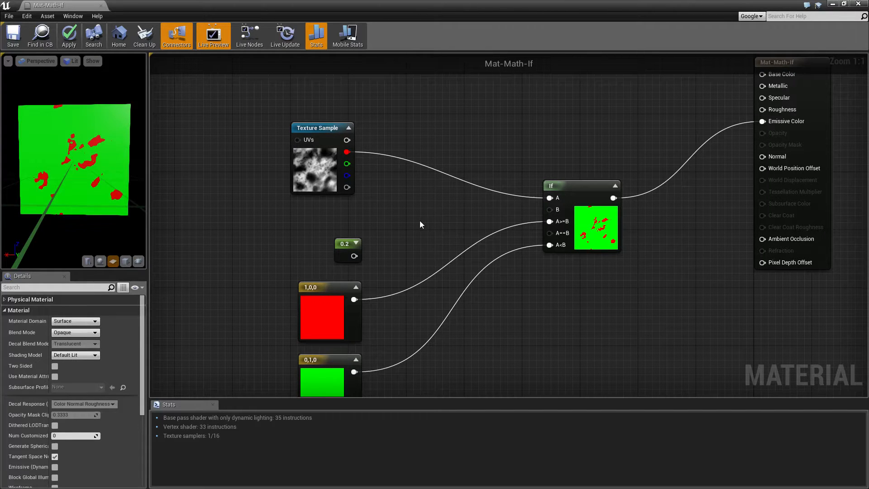
right_drag(420, 221, 388, 198)
right_drag(521, 150, 469, 169)
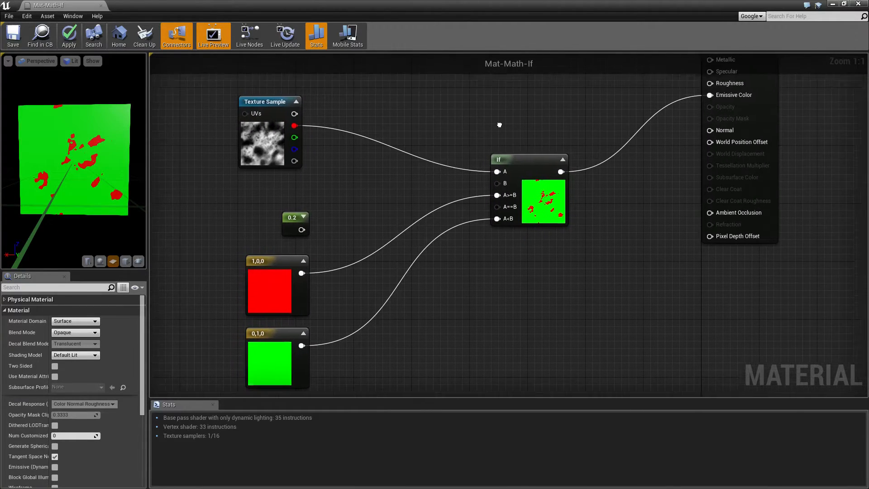
drag(457, 128, 565, 267)
right_drag(565, 267, 576, 244)
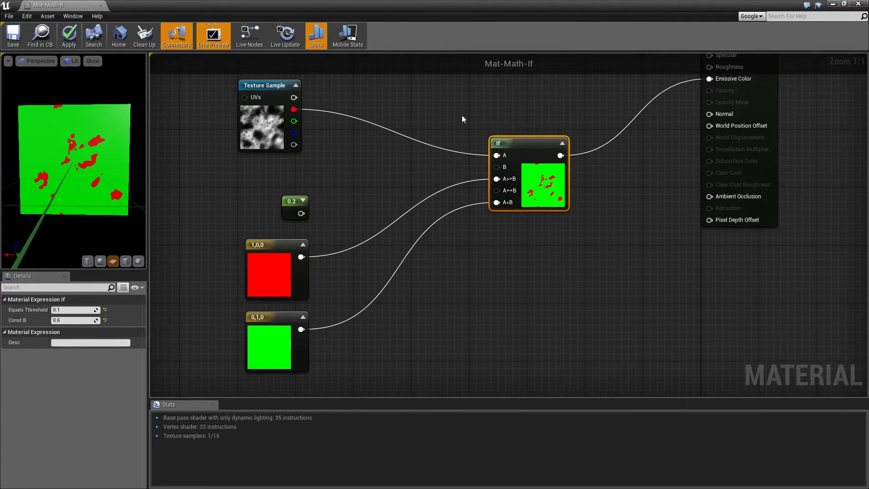